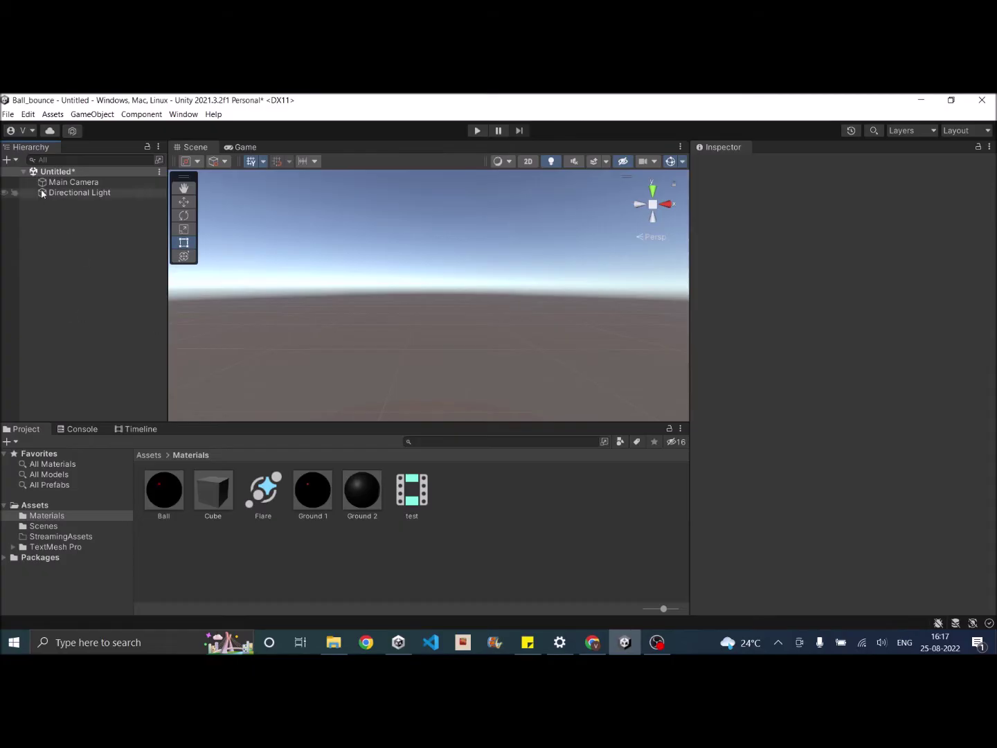
- Create a Button - TextMeshPro from the Hierarchy's UI menu and zoom the Scene view on it
{"action": "left_click", "coordinate": [15, 162]}
{"action": "mouse_move", "coordinate": [63, 261]}
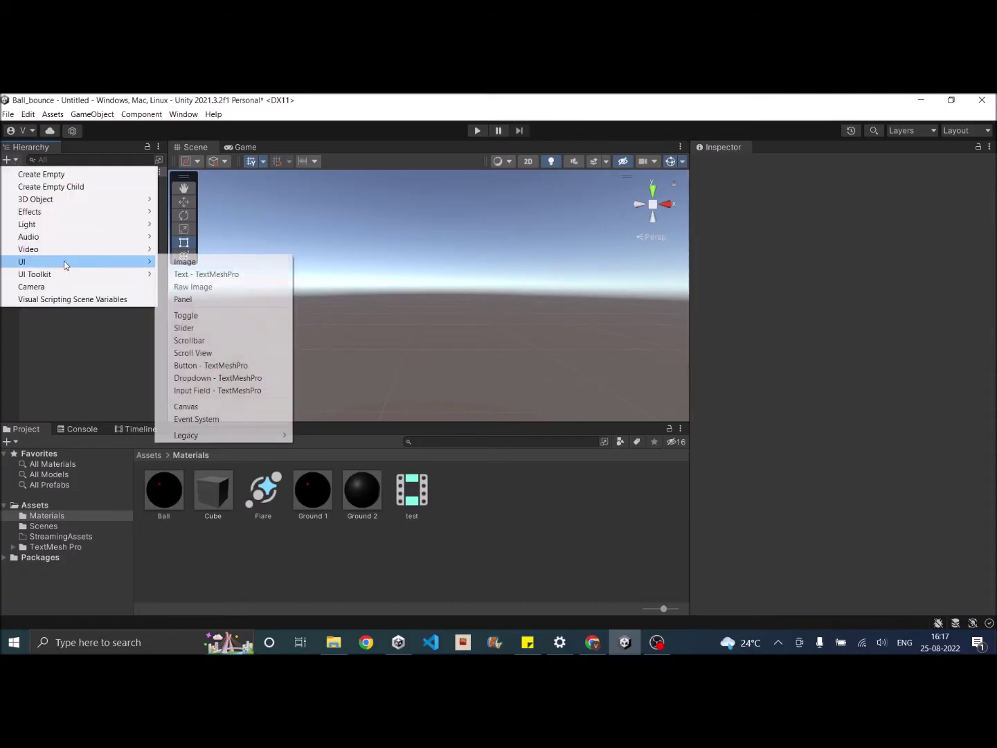
{"action": "left_click", "coordinate": [197, 365]}
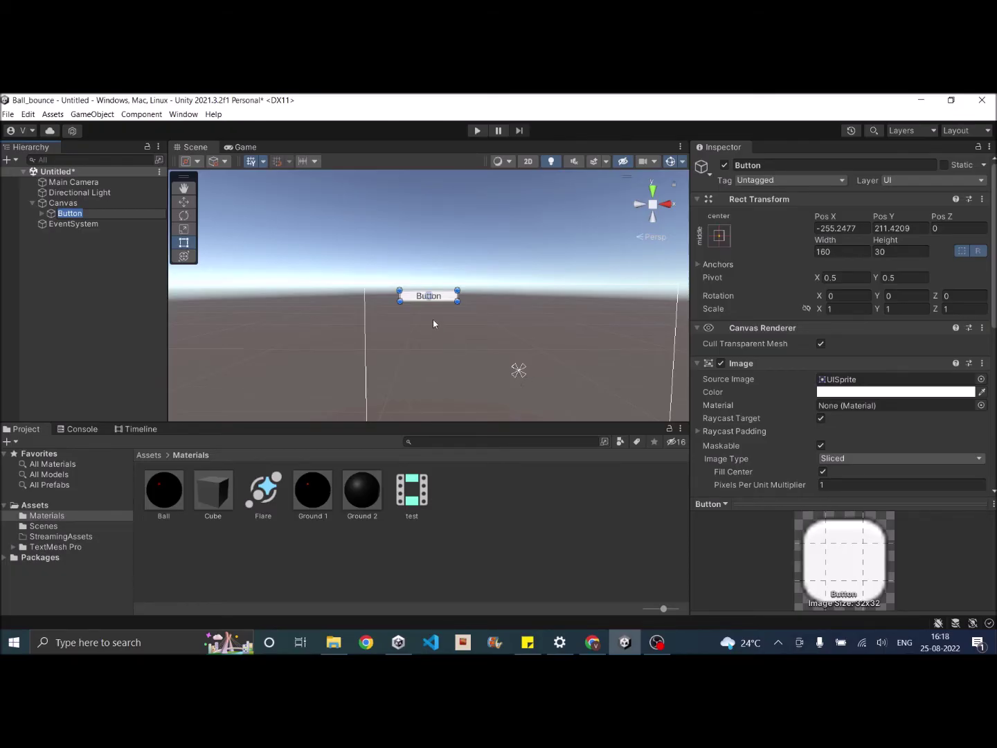
{"action": "scroll", "coordinate": [430, 305], "scroll_direction": "up", "scroll_amount": 5}
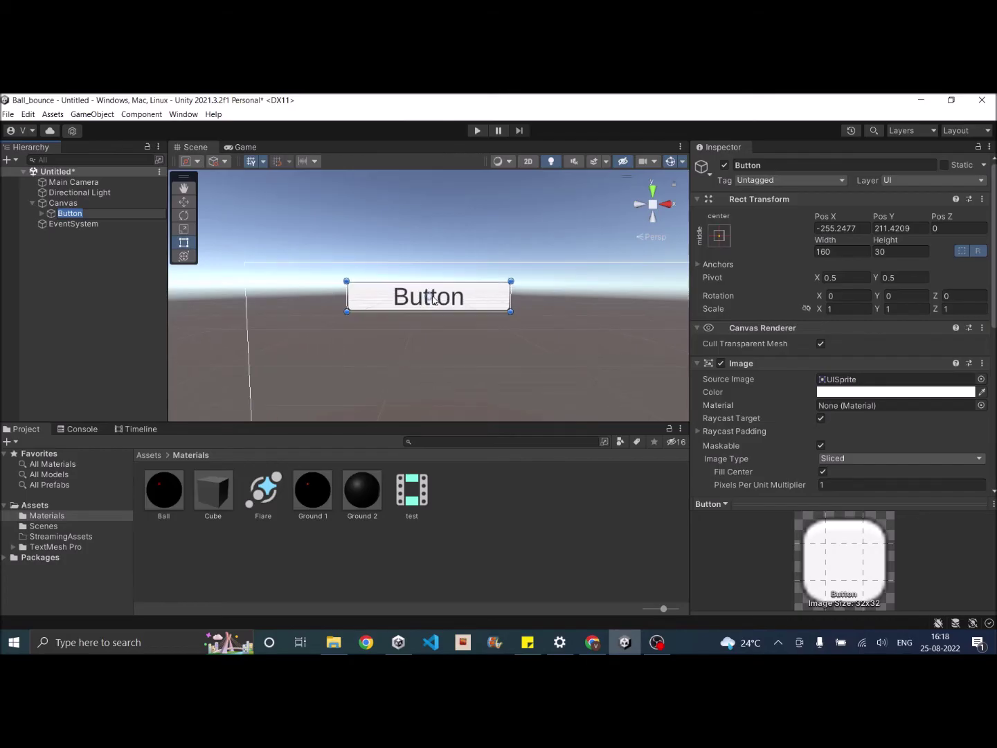
{"action": "scroll", "coordinate": [432, 300], "scroll_direction": "down", "scroll_amount": 5}
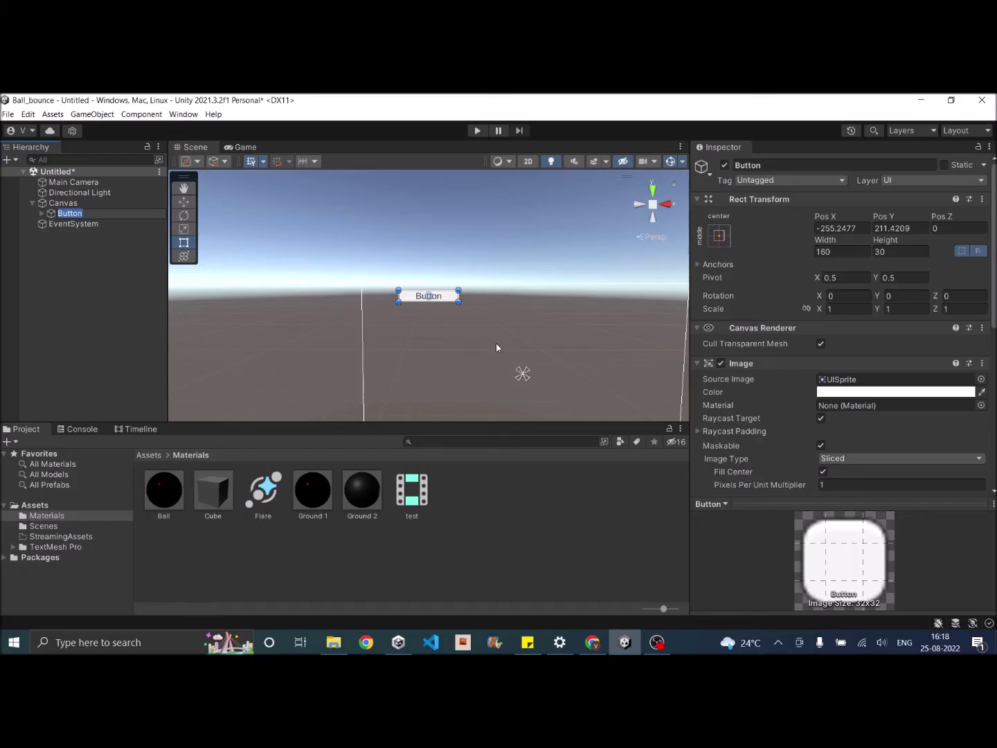
{"action": "left_click", "coordinate": [72, 243]}
{"action": "left_click", "coordinate": [70, 215]}
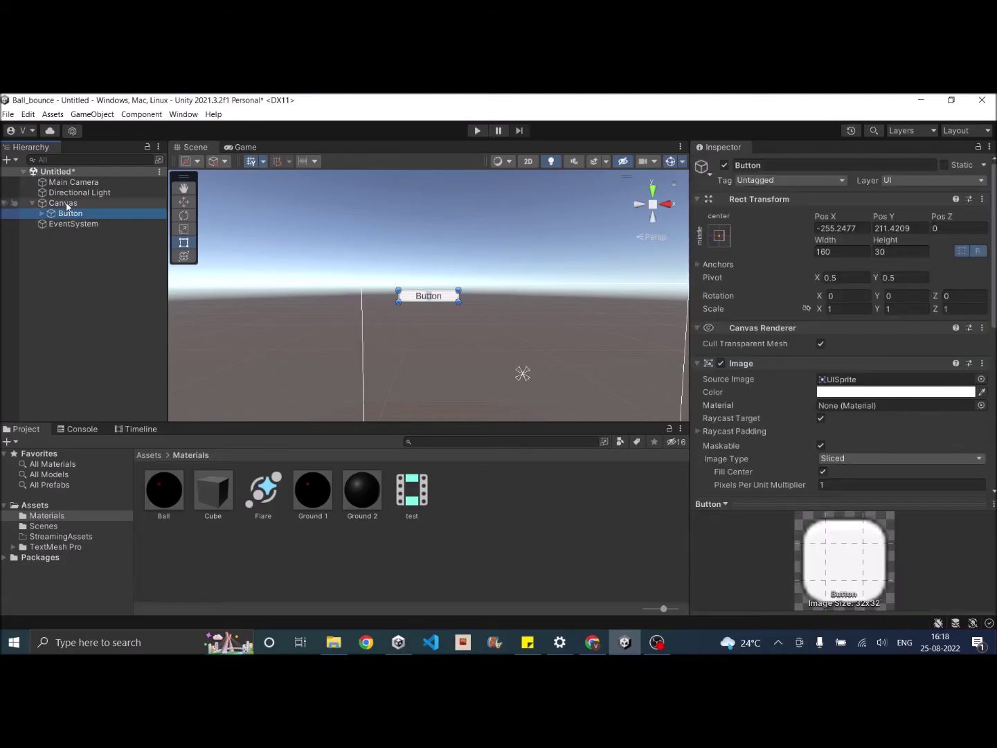
{"action": "left_click", "coordinate": [65, 204]}
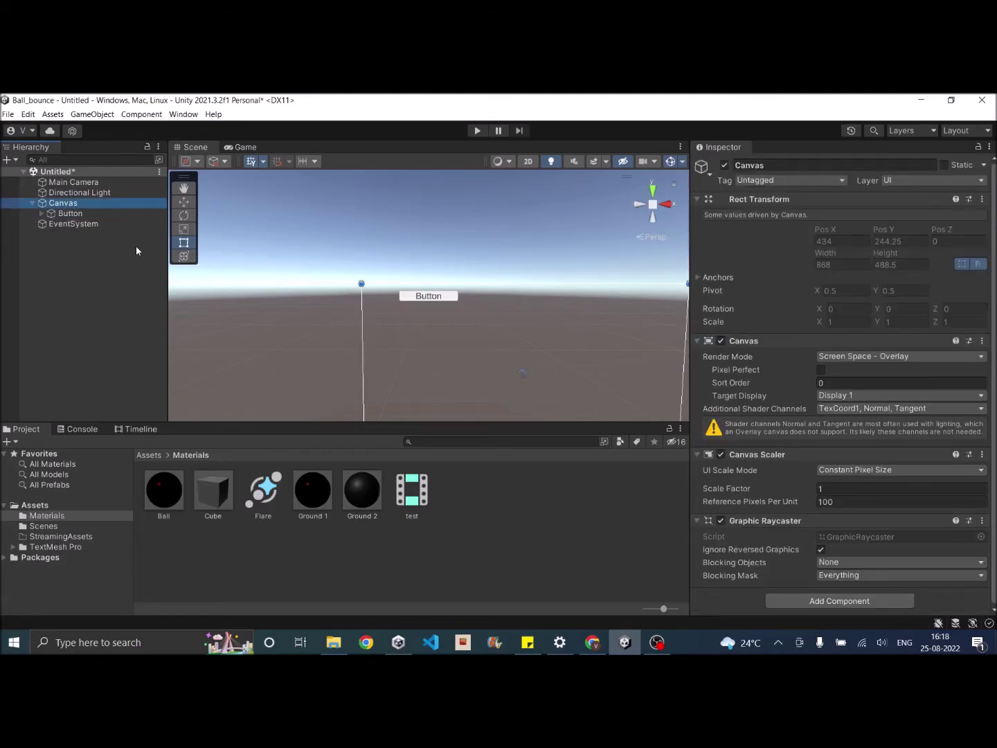
{"action": "left_click", "coordinate": [87, 216]}
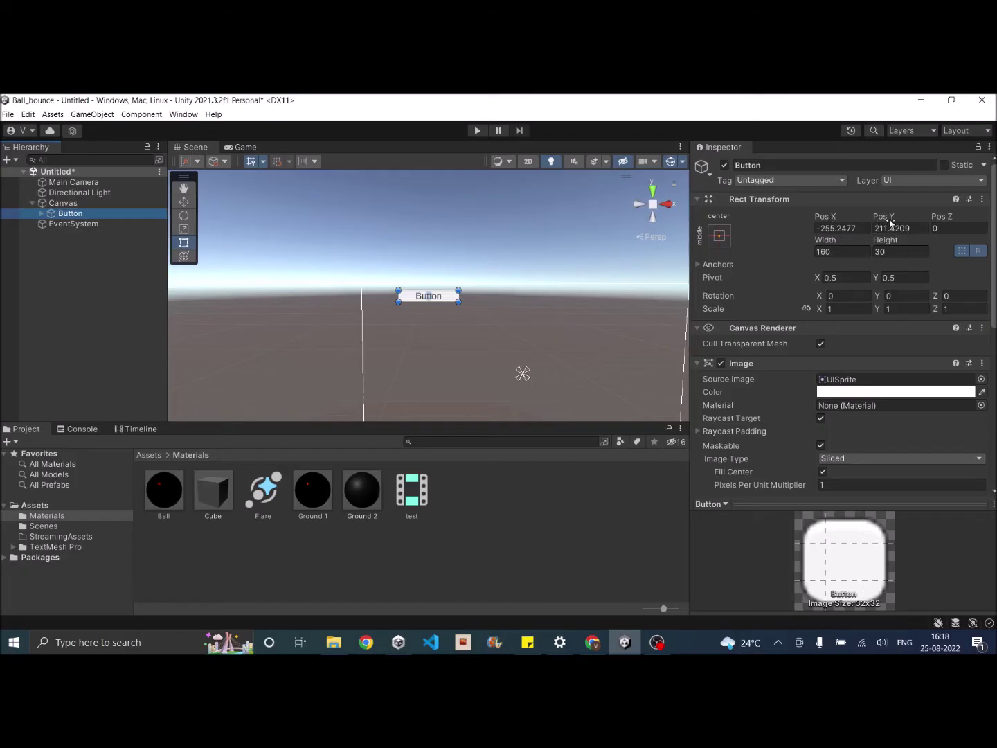
- Set the Button's Rect Transform Pos X and Pos Y both to 0
{"action": "left_click", "coordinate": [853, 231]}
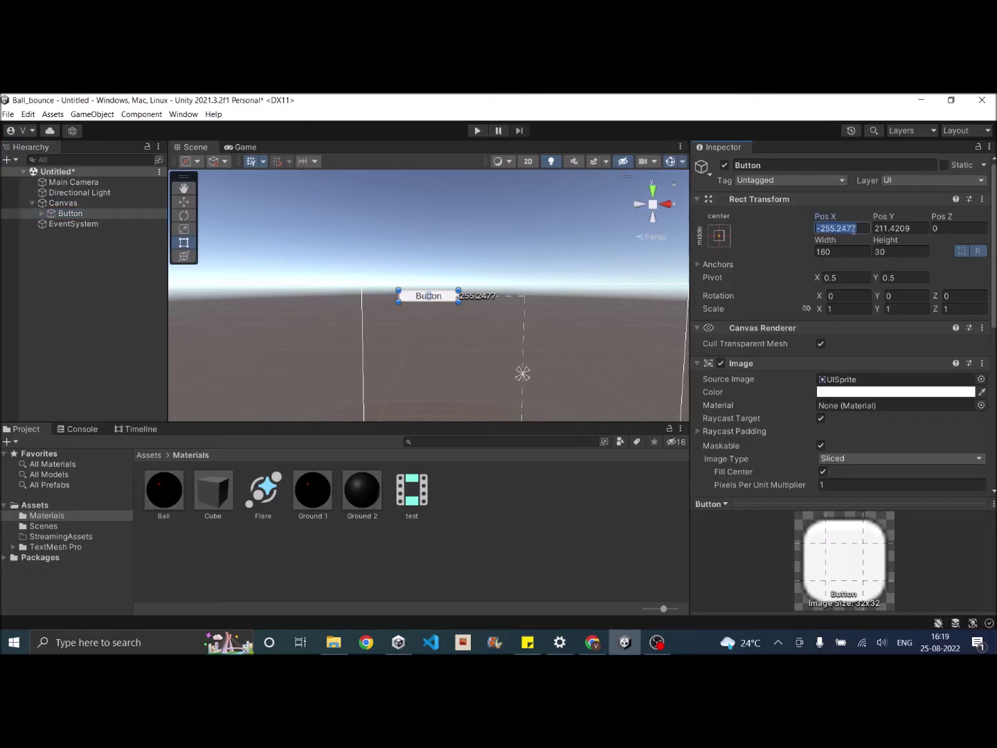
{"action": "type", "text": "0"}
{"action": "left_click", "coordinate": [894, 228]}
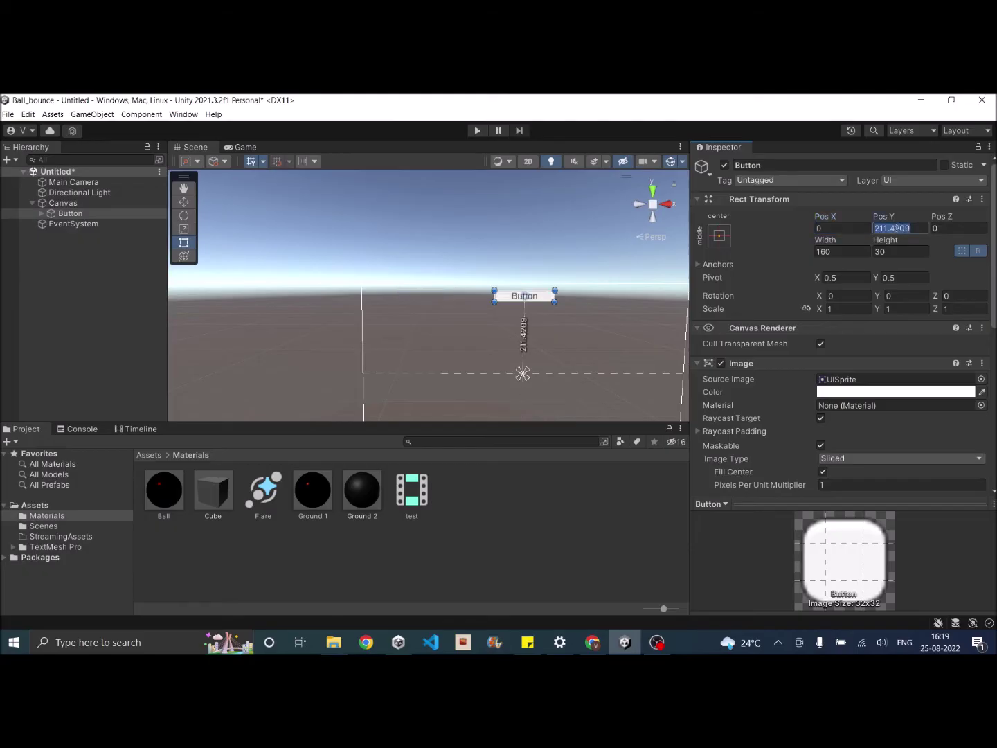
{"action": "type", "text": "0"}
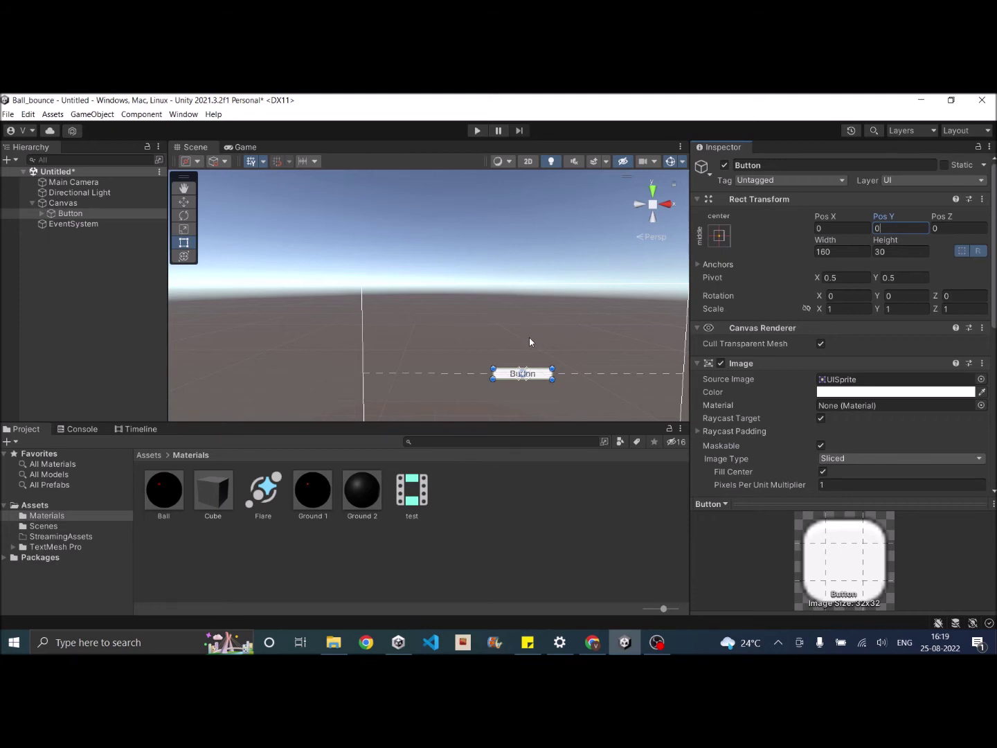
{"action": "left_click", "coordinate": [720, 237]}
{"action": "left_click", "coordinate": [719, 236]}
{"action": "left_click", "coordinate": [718, 238]}
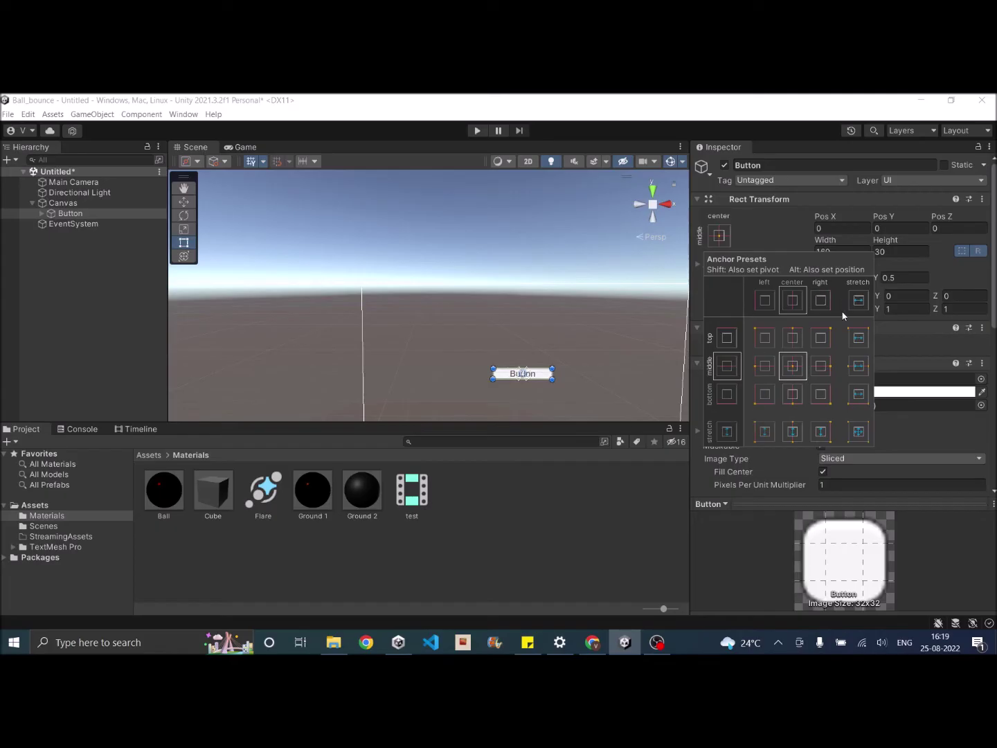
- Choose the top-left anchor preset, then resize the canvas by dragging the Scene edge to watch the Button follow
{"action": "left_click", "coordinate": [765, 339]}
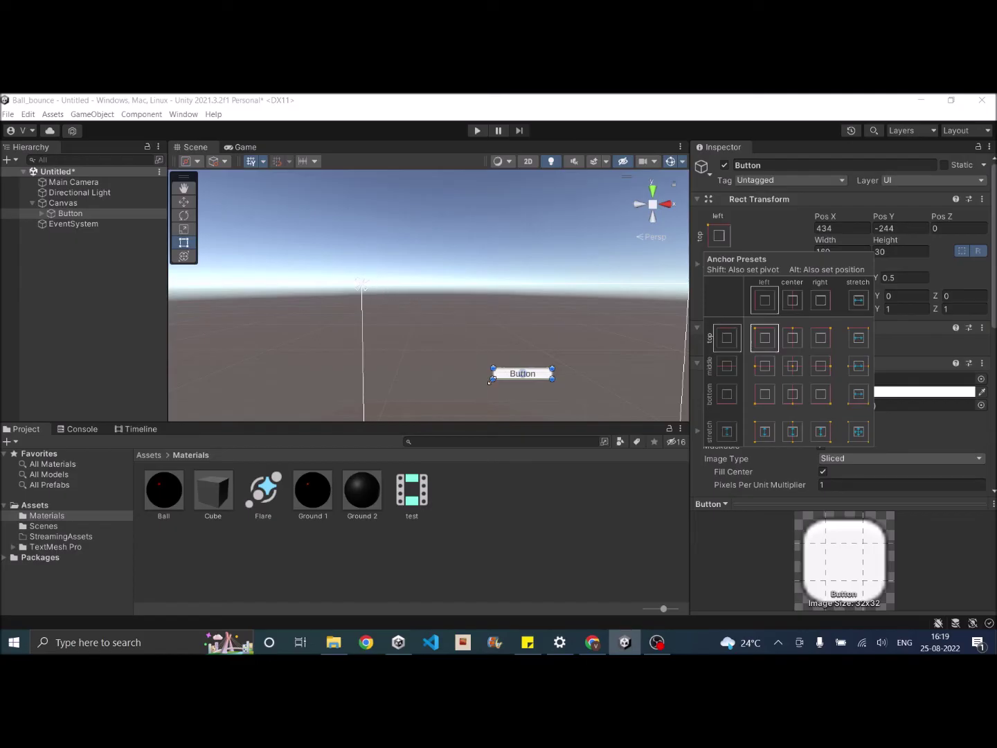
{"action": "left_click", "coordinate": [540, 349]}
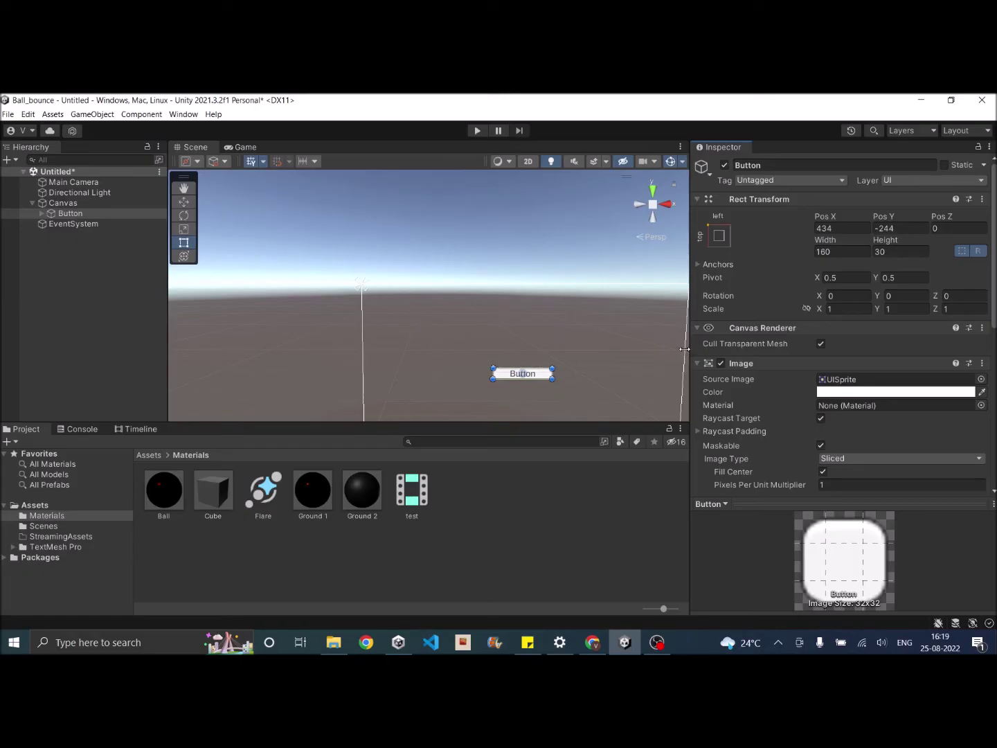
{"action": "left_click_drag", "start_coordinate": [681, 357], "coordinate": [517, 364]}
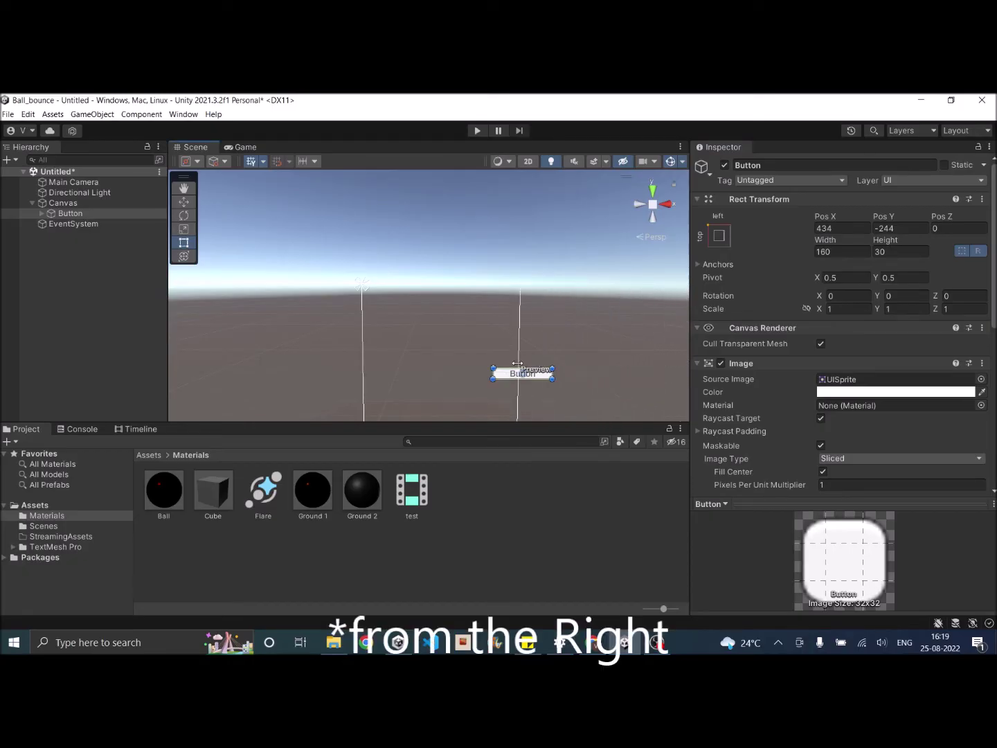
{"action": "left_click_drag", "start_coordinate": [517, 363], "coordinate": [685, 363]}
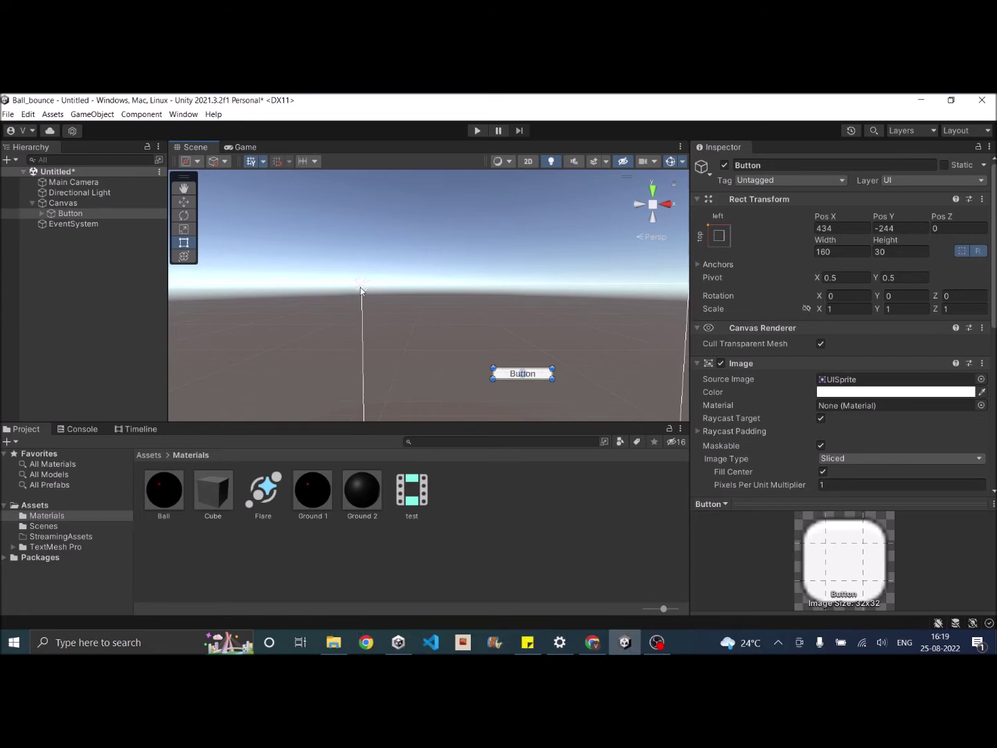
{"action": "left_click_drag", "start_coordinate": [362, 347], "coordinate": [465, 352]}
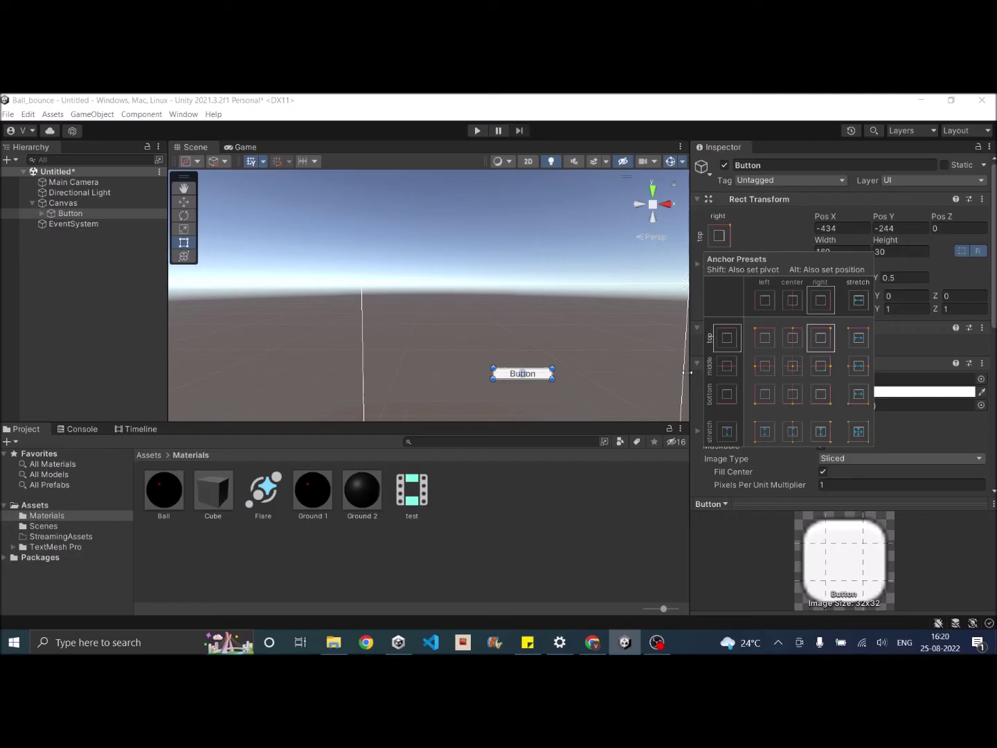
- Narrow the canvas by dragging the Scene/Inspector divider to test the top-right anchoring
{"action": "left_click_drag", "start_coordinate": [684, 373], "coordinate": [558, 375]}
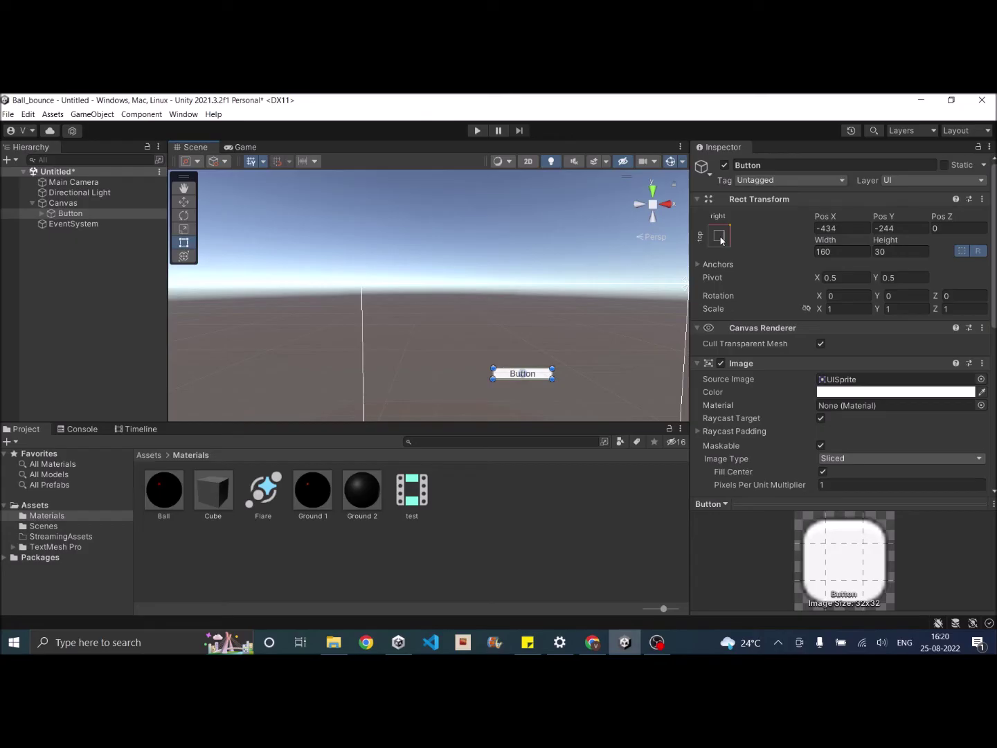
{"action": "left_click_drag", "start_coordinate": [683, 379], "coordinate": [584, 376]}
{"action": "mouse_move", "coordinate": [683, 385]}
{"action": "left_mouse_down"}
{"action": "mouse_move", "coordinate": [572, 387]}
{"action": "mouse_move", "coordinate": [683, 385]}
{"action": "left_mouse_up"}
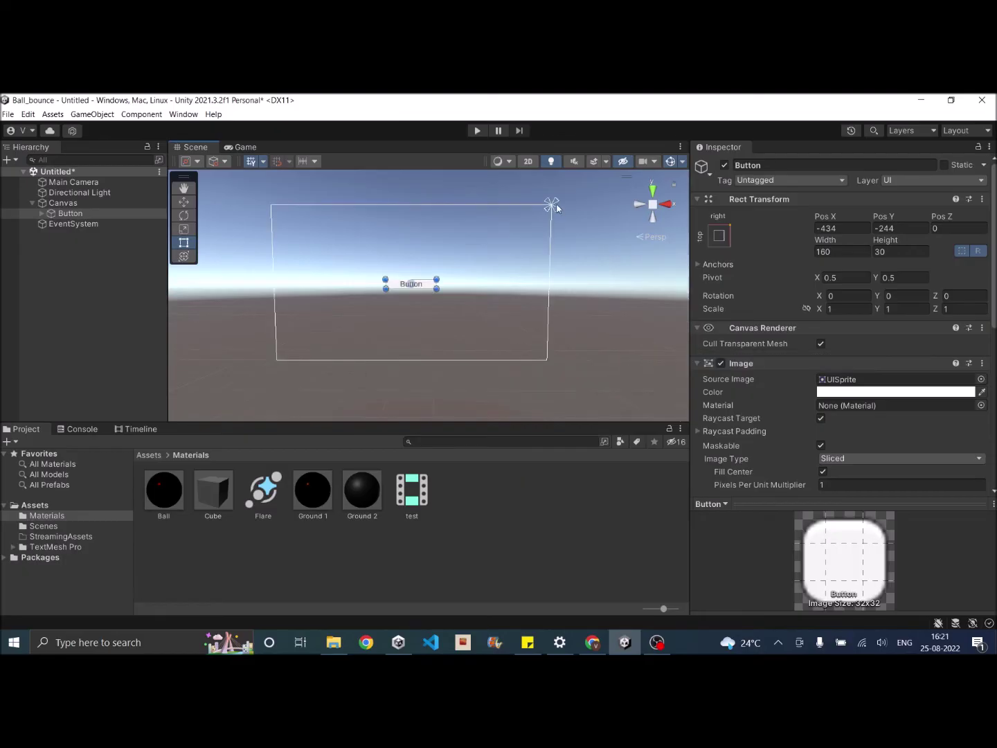
- Cycle the Button's anchor presets through the top row and middle-left, ending on bottom-left
{"action": "left_click", "coordinate": [720, 236]}
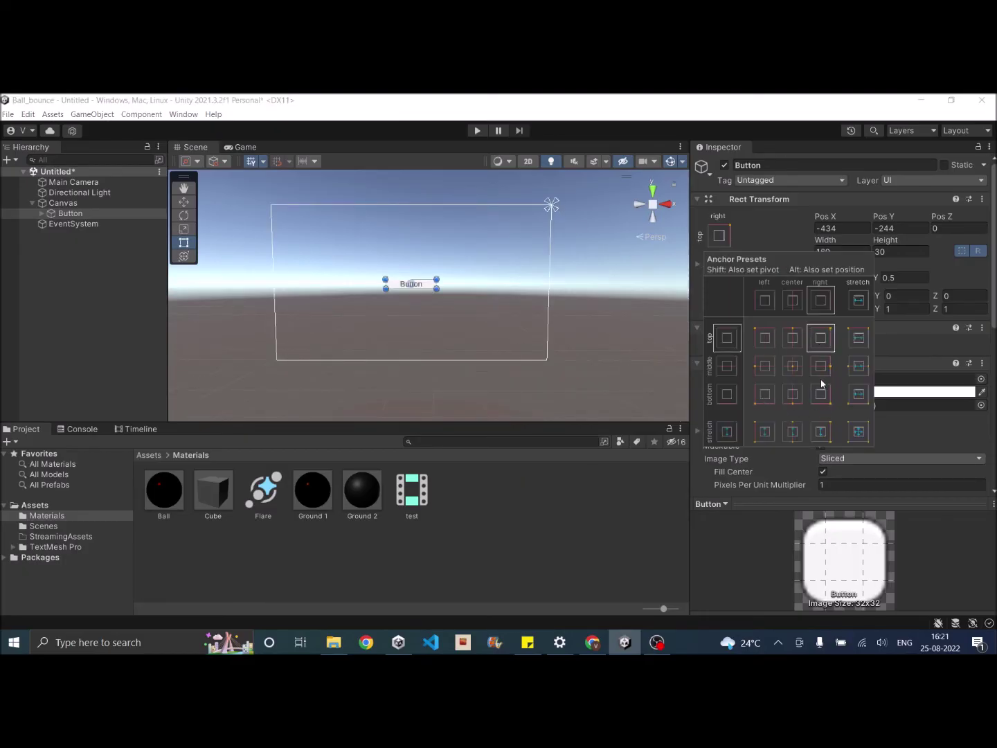
{"action": "left_click", "coordinate": [761, 337]}
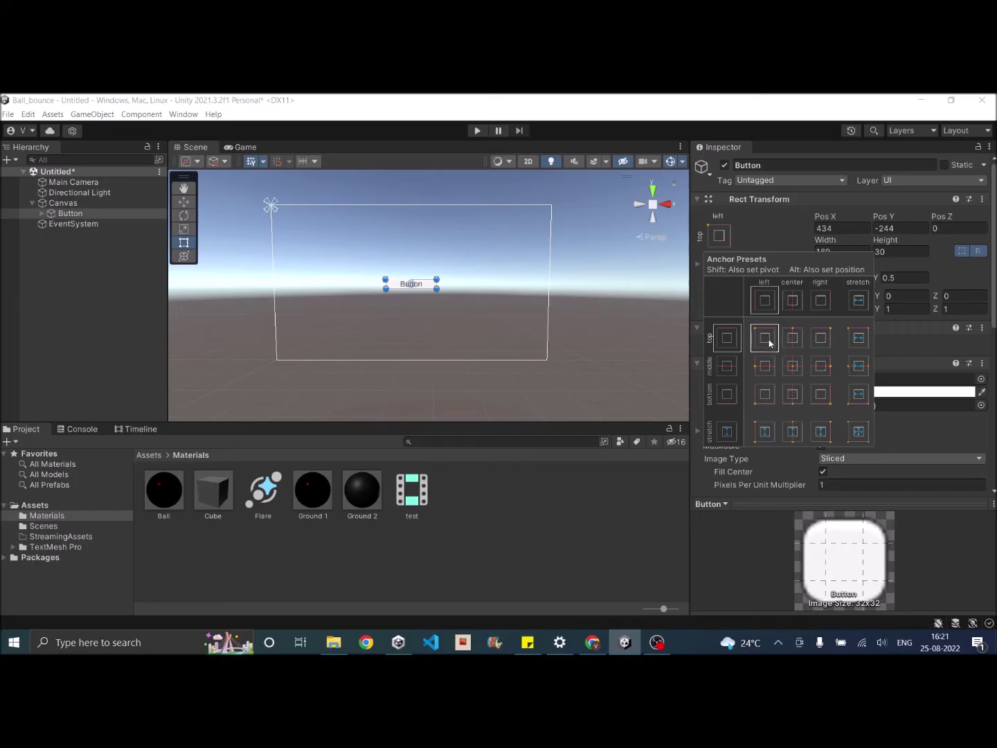
{"action": "left_click", "coordinate": [792, 341]}
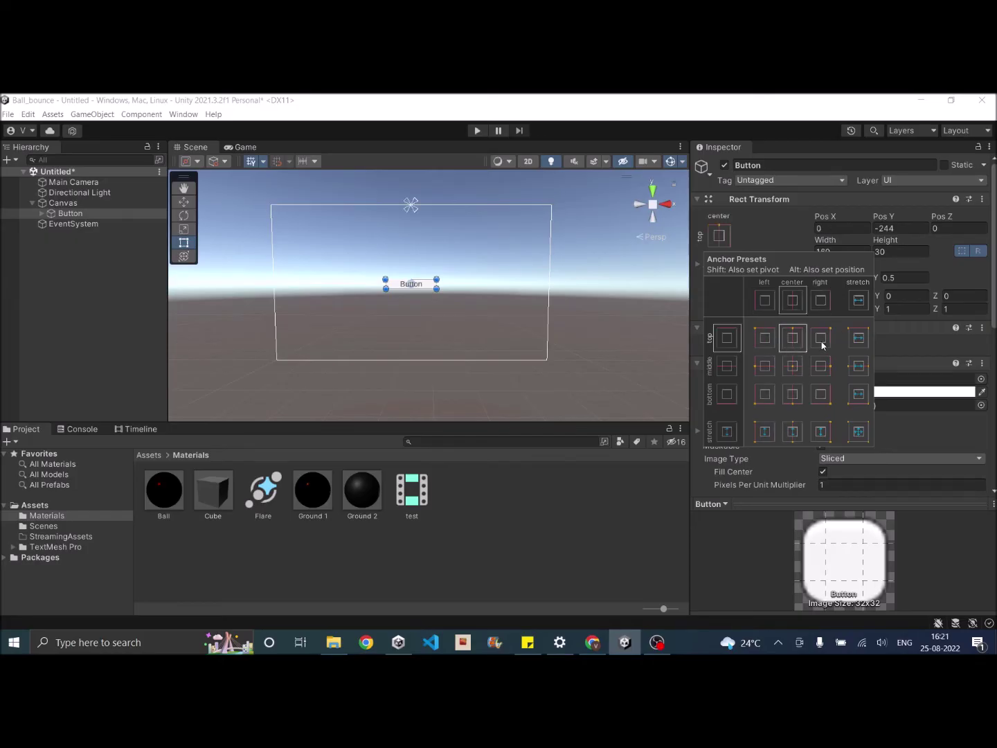
{"action": "left_click", "coordinate": [823, 342]}
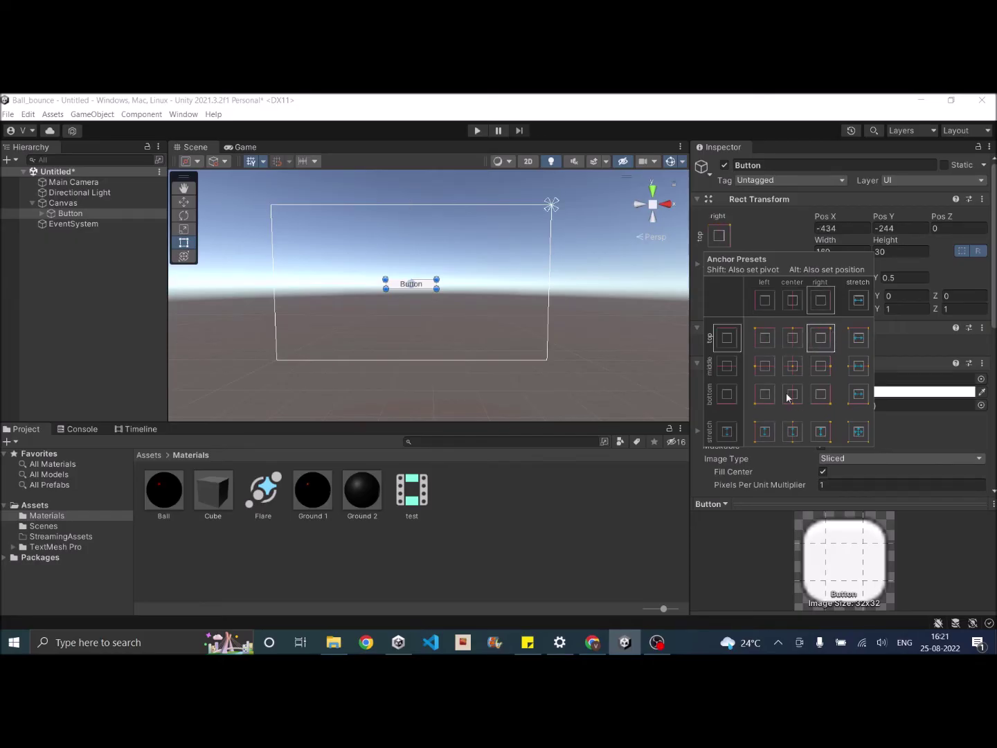
{"action": "left_click", "coordinate": [764, 369]}
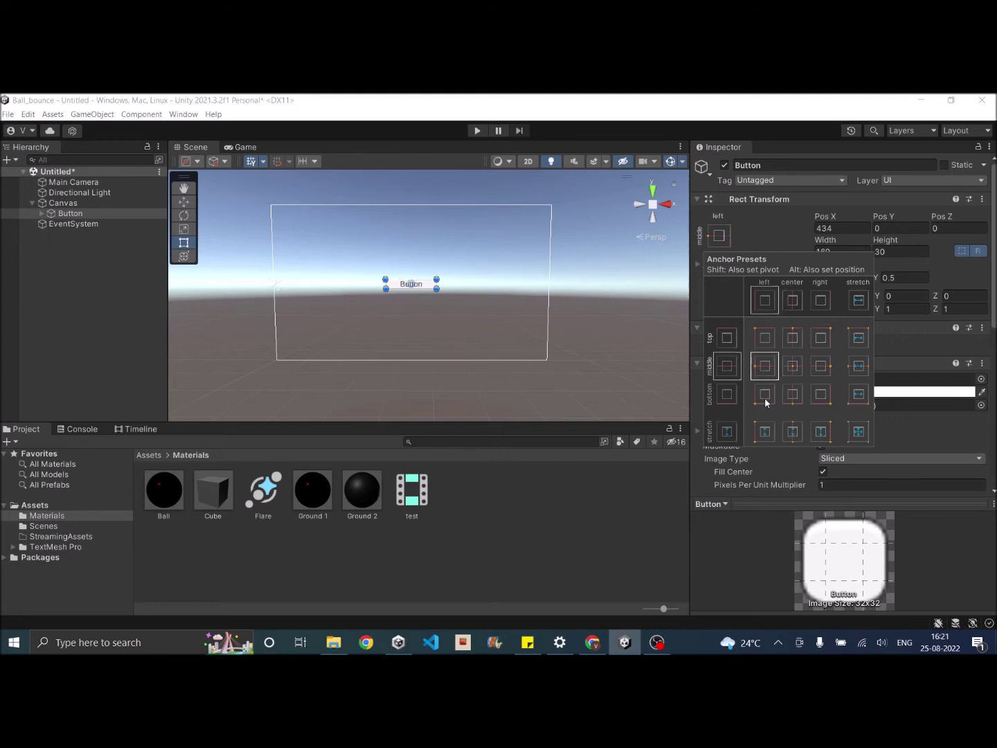
{"action": "left_click", "coordinate": [764, 395]}
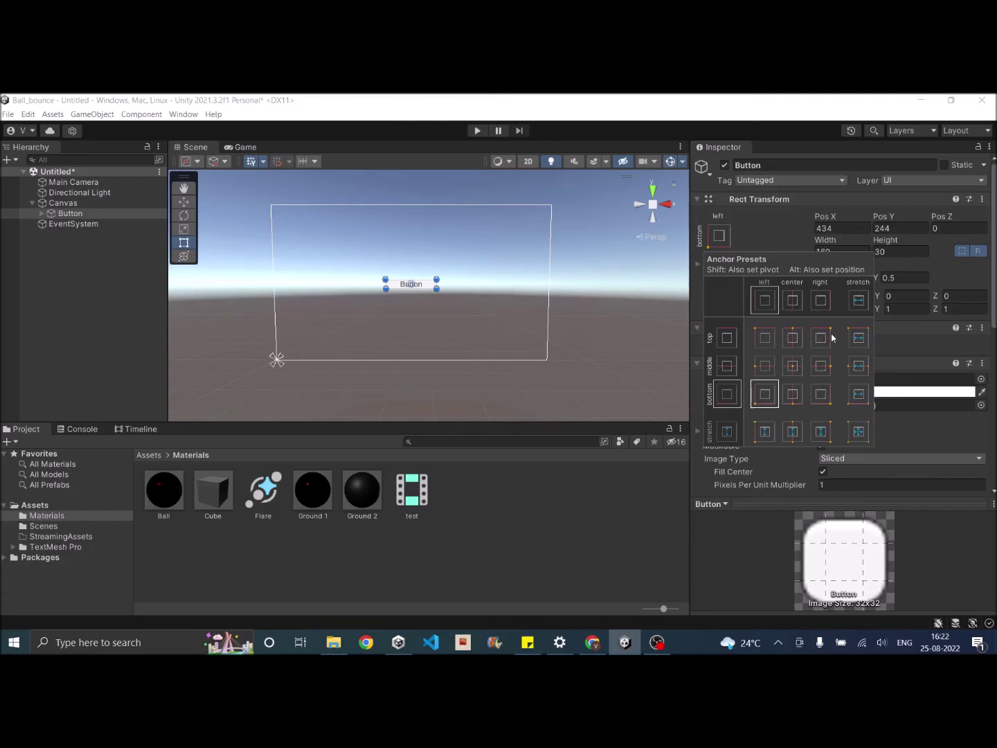
- Try the stretch-left anchor preset, then the stretch-stretch preset across the whole canvas
{"action": "left_click", "coordinate": [764, 432]}
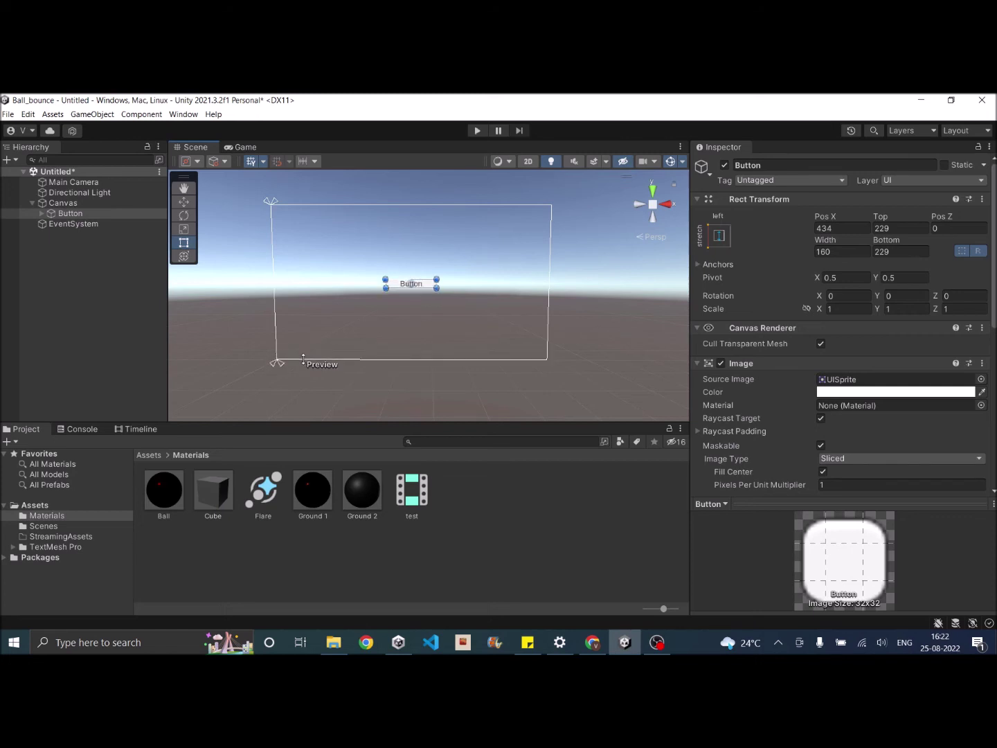
{"action": "mouse_move", "coordinate": [308, 359]}
{"action": "left_mouse_down"}
{"action": "mouse_move", "coordinate": [309, 374]}
{"action": "mouse_move", "coordinate": [308, 360]}
{"action": "left_mouse_up"}
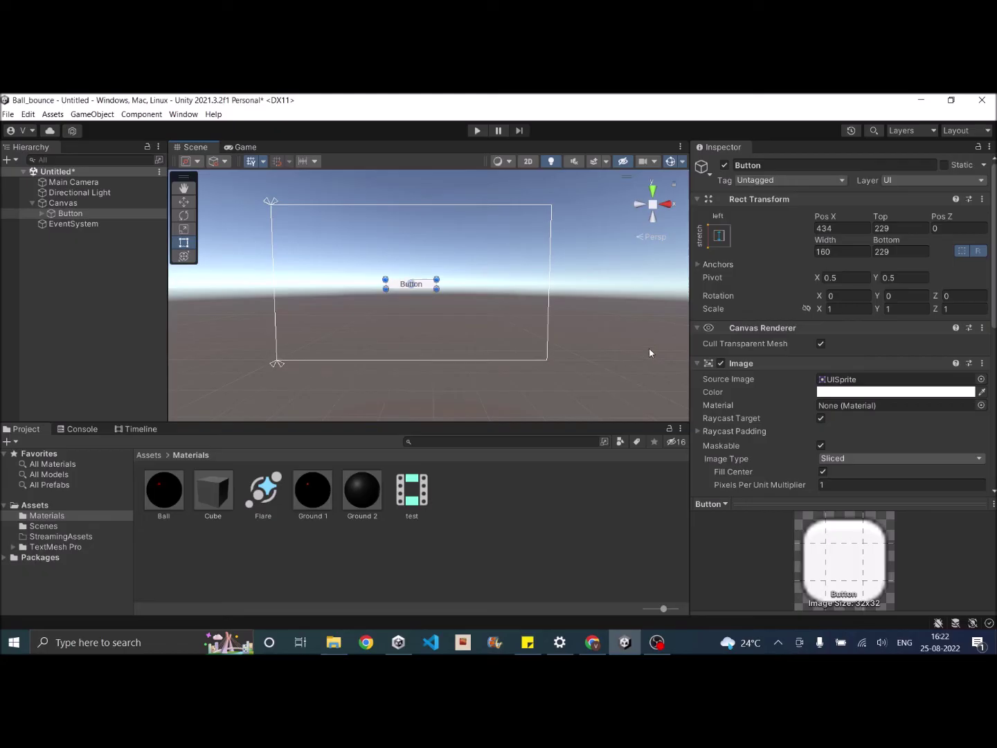
{"action": "left_click", "coordinate": [716, 242]}
{"action": "left_click", "coordinate": [859, 432]}
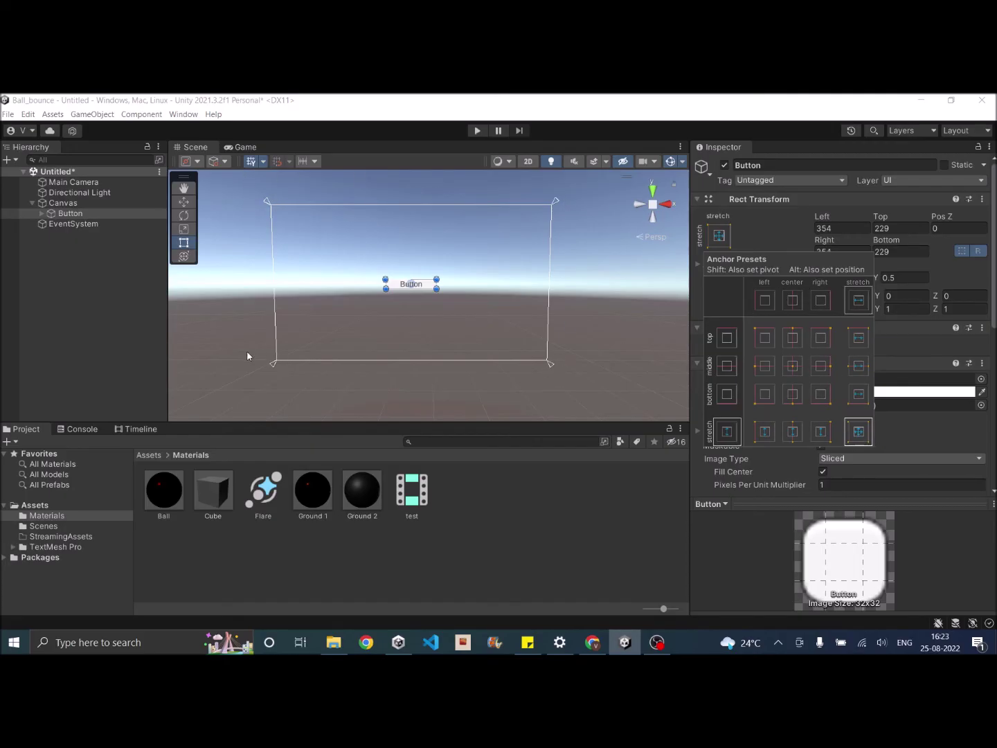
{"action": "left_click", "coordinate": [779, 236]}
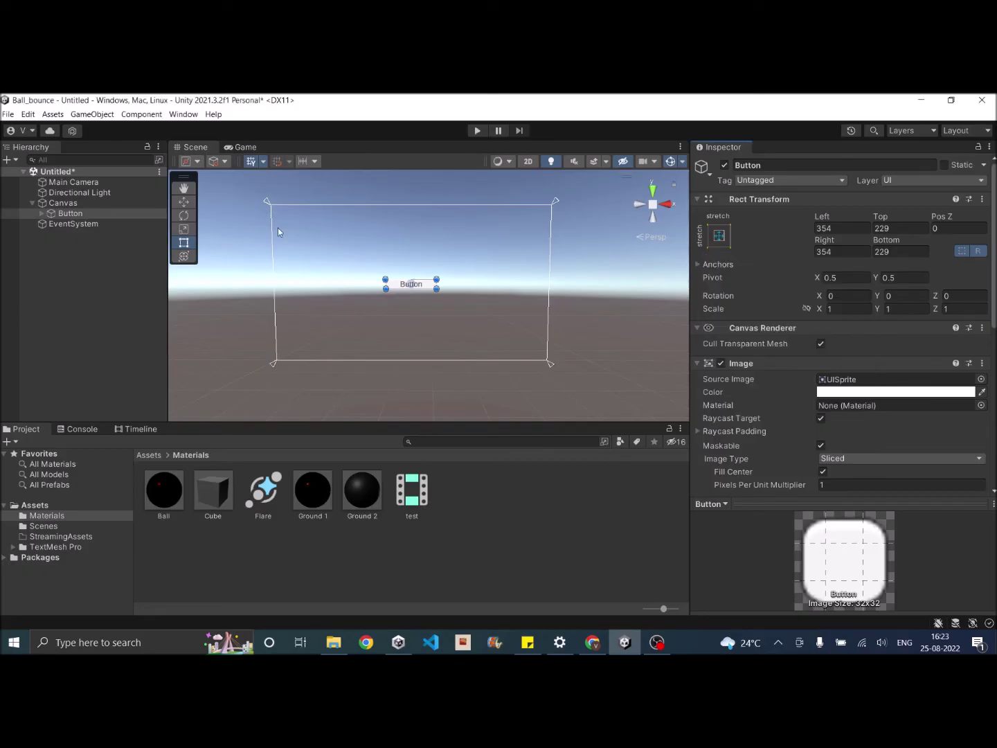
- Re-anchor the Button to the canvas's top-left corner preset
{"action": "left_click", "coordinate": [720, 235]}
{"action": "left_click", "coordinate": [843, 234]}
{"action": "left_click", "coordinate": [720, 234]}
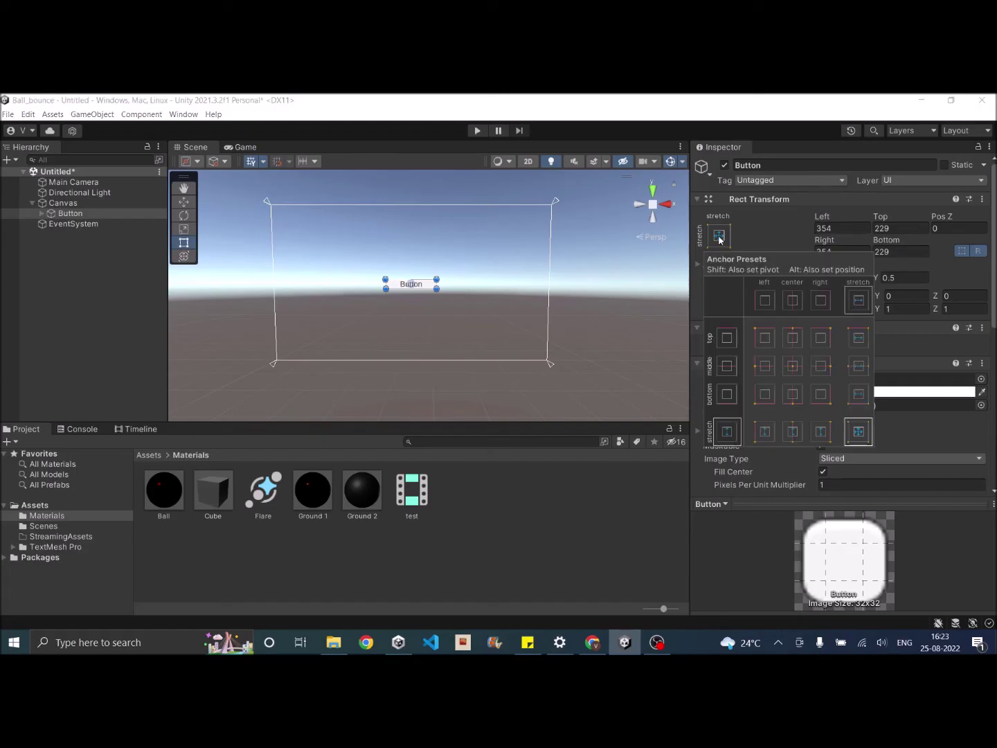
{"action": "left_click", "coordinate": [765, 340]}
{"action": "left_click", "coordinate": [783, 235]}
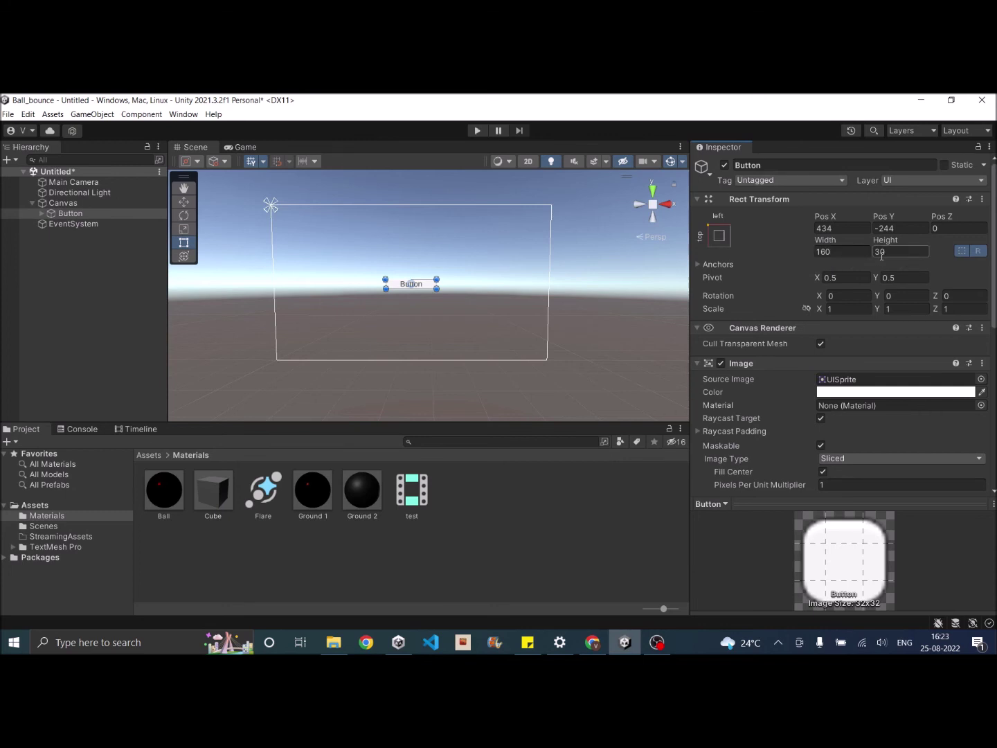
- Apply the stretch-stretch preset, giving Left/Right offsets of 354 and Top/Bottom of 229
{"action": "left_click", "coordinate": [720, 235]}
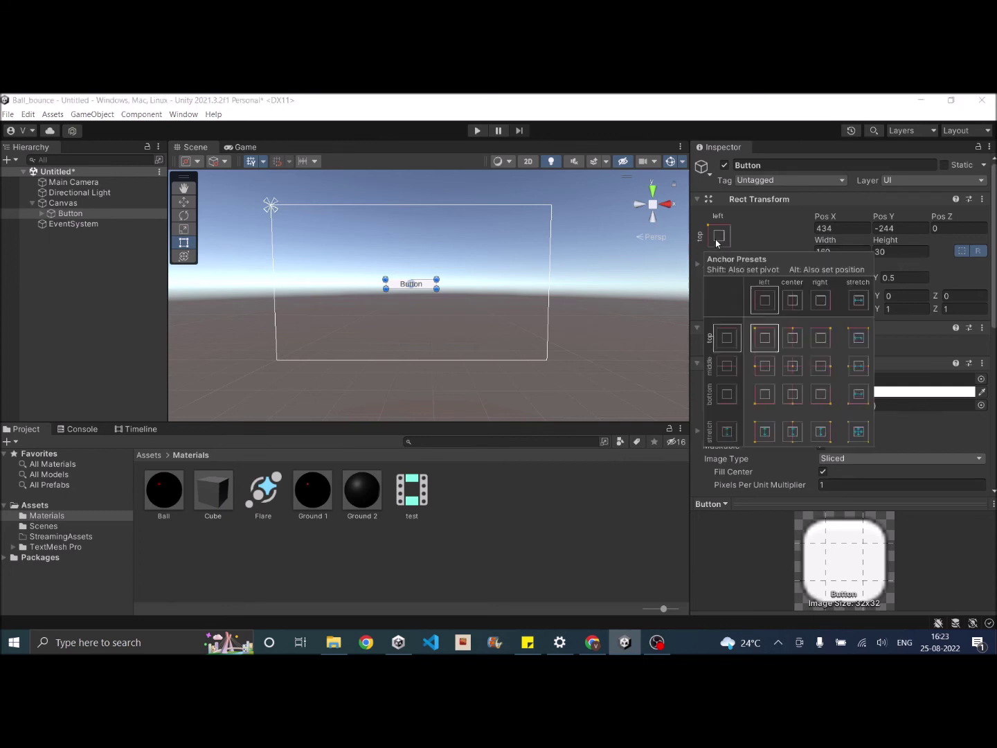
{"action": "left_click", "coordinate": [859, 432]}
{"action": "left_click", "coordinate": [766, 223]}
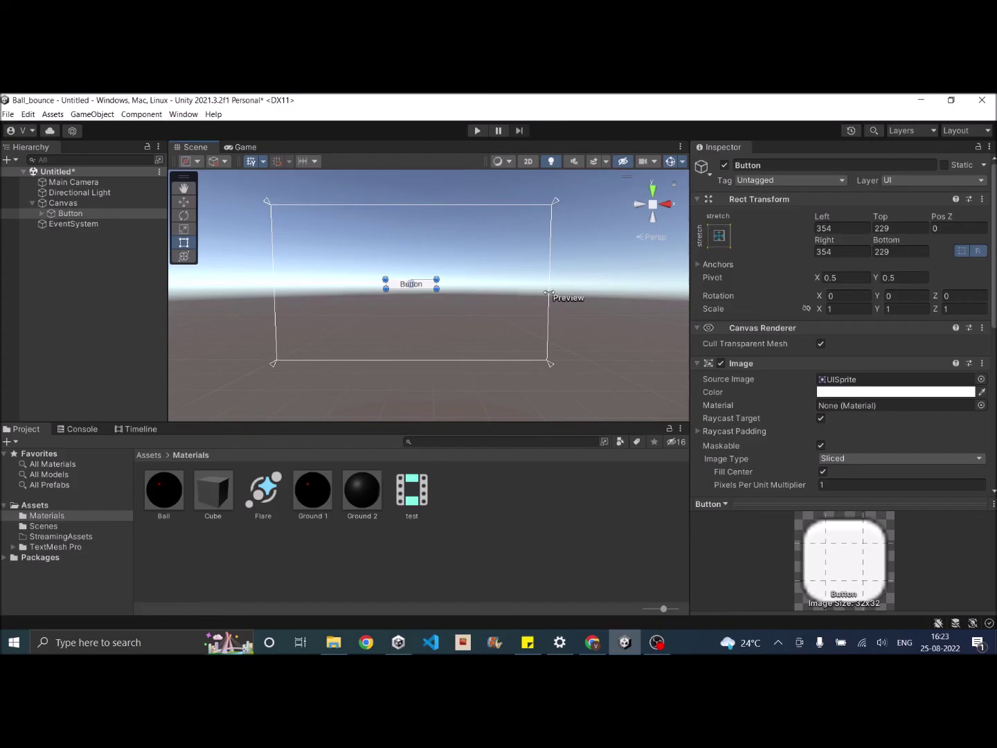
{"action": "left_click_drag", "start_coordinate": [547, 296], "coordinate": [513, 296]}
{"action": "mouse_move", "coordinate": [443, 362]}
{"action": "left_mouse_down"}
{"action": "mouse_move", "coordinate": [450, 379]}
{"action": "mouse_move", "coordinate": [457, 359]}
{"action": "left_mouse_up"}
- Zoom the Scene view onto the Button and scrub its Scale X to 1.09
{"action": "scroll", "coordinate": [378, 280], "scroll_direction": "up", "scroll_amount": 5}
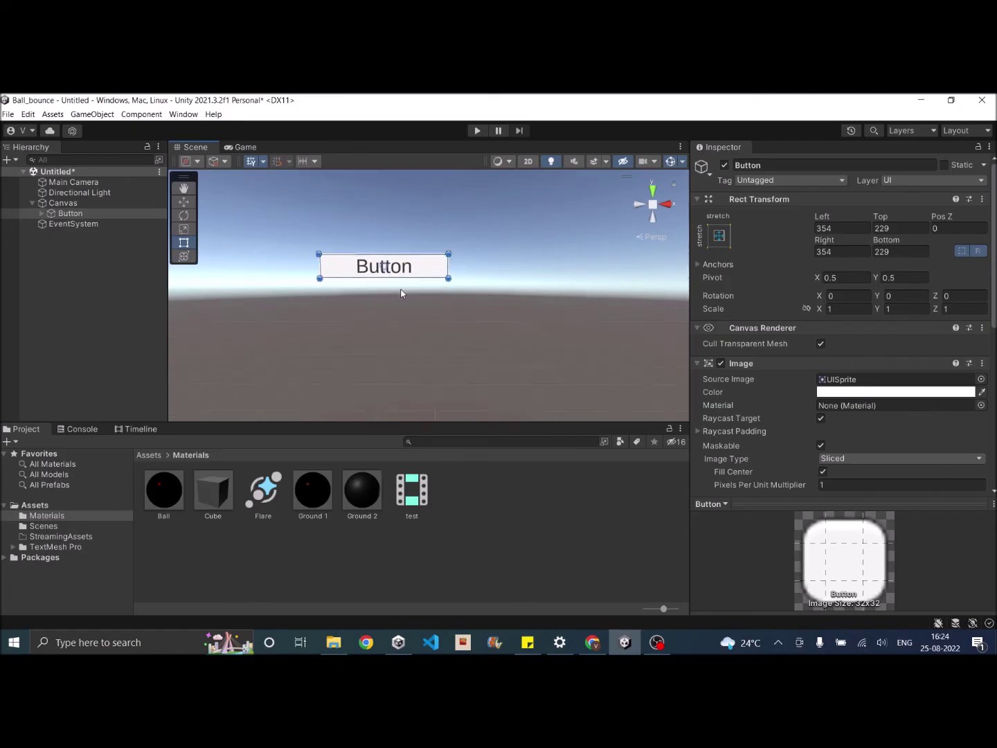
{"action": "scroll", "coordinate": [388, 274], "scroll_direction": "down", "scroll_amount": 1}
{"action": "scroll", "coordinate": [384, 272], "scroll_direction": "down", "scroll_amount": 1}
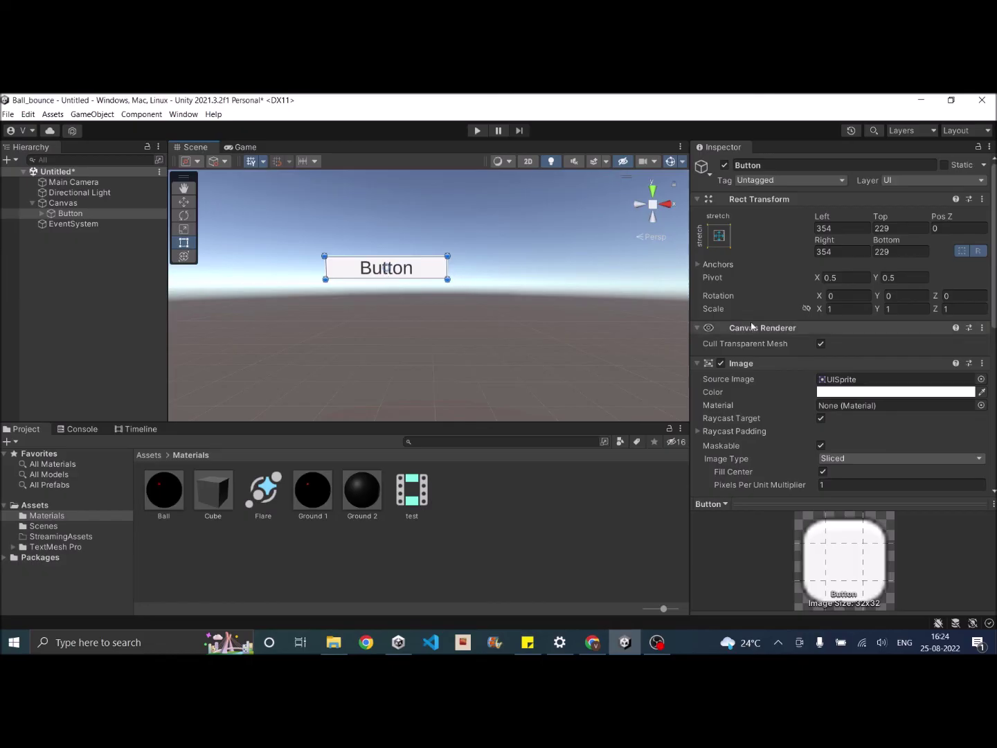
{"action": "mouse_move", "coordinate": [820, 309]}
{"action": "left_mouse_down"}
{"action": "mouse_move", "coordinate": [844, 313]}
{"action": "mouse_move", "coordinate": [826, 310]}
{"action": "left_mouse_up"}
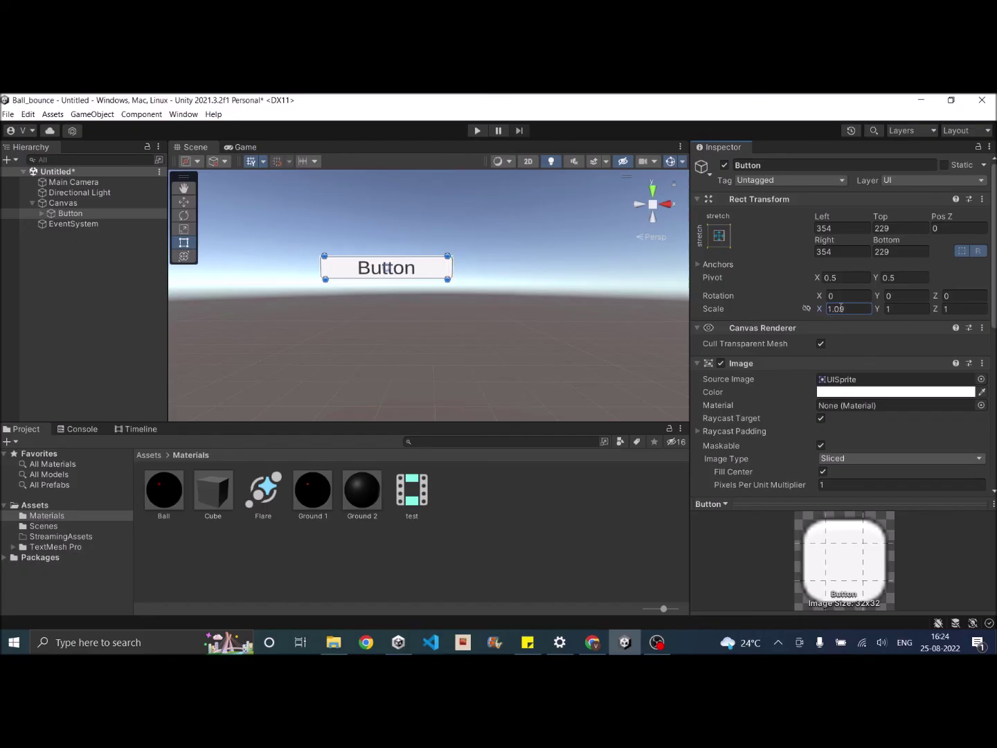
{"action": "left_click", "coordinate": [837, 278]}
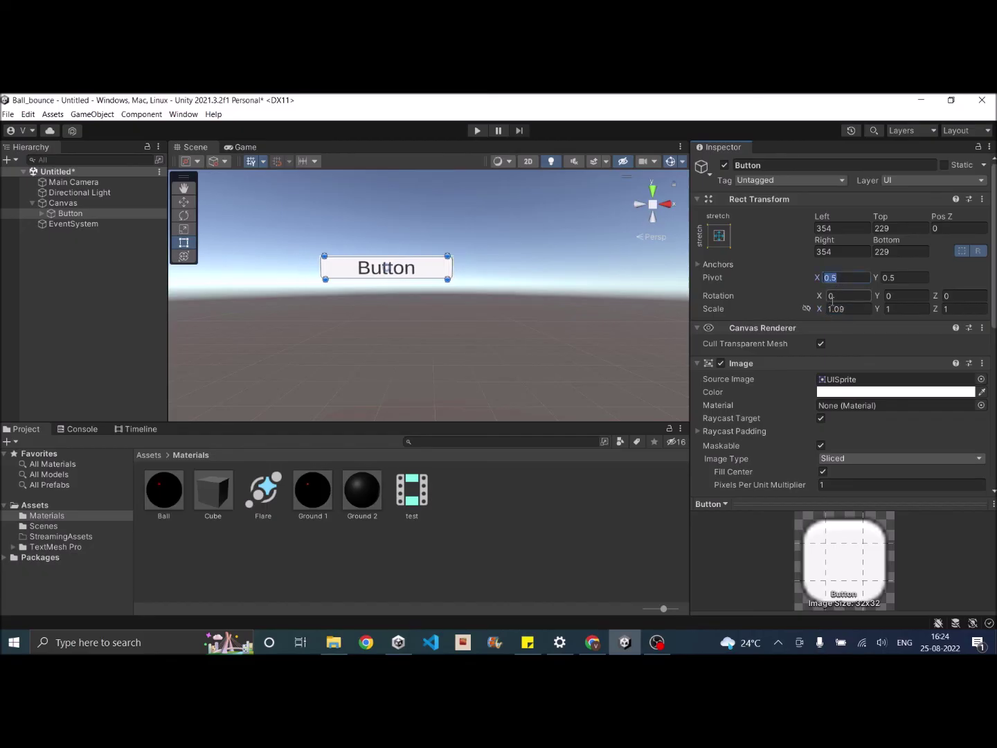
- Set Pivot X to 0, scrub Scale X to 1.18, and try rotating before resetting Rotation Z to 0
{"action": "type", "text": "0"}
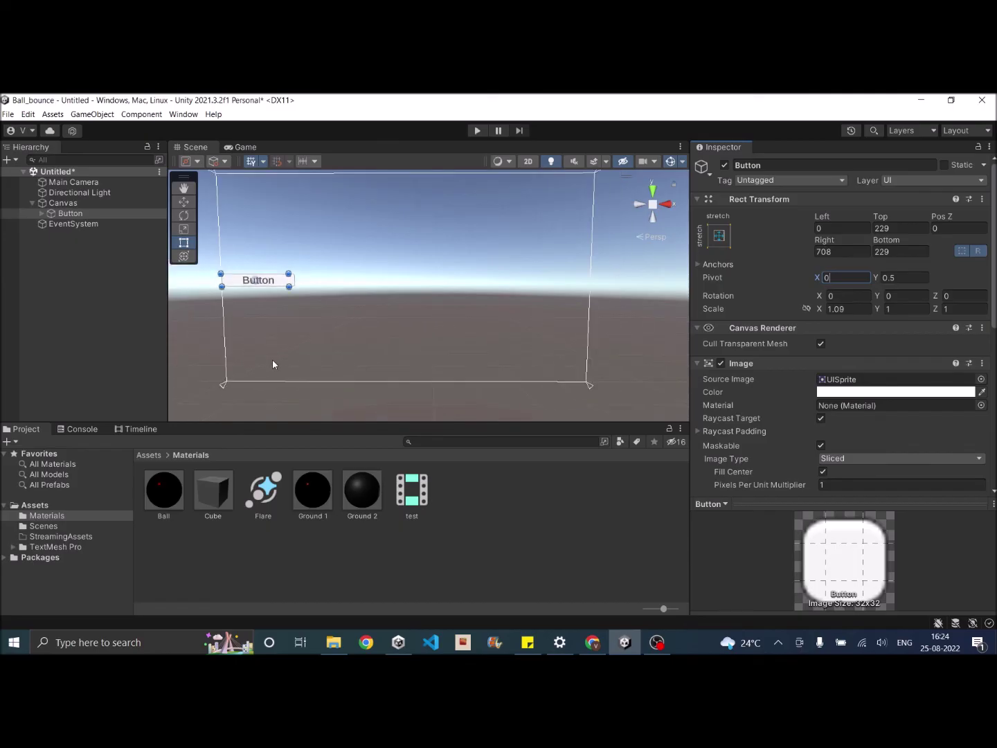
{"action": "left_click", "coordinate": [822, 310]}
{"action": "mouse_move", "coordinate": [821, 311]}
{"action": "left_mouse_down"}
{"action": "mouse_move", "coordinate": [851, 307]}
{"action": "mouse_move", "coordinate": [821, 312]}
{"action": "mouse_move", "coordinate": [840, 309]}
{"action": "left_mouse_up"}
{"action": "left_click", "coordinate": [937, 299]}
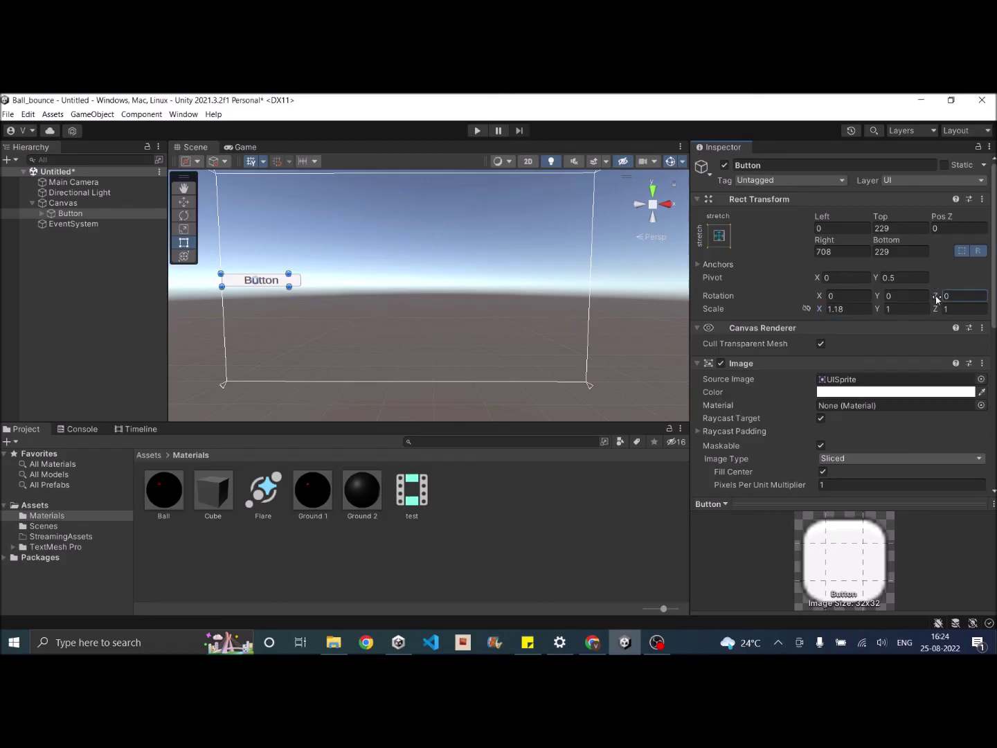
{"action": "mouse_move", "coordinate": [937, 298]}
{"action": "left_mouse_down"}
{"action": "mouse_move", "coordinate": [990, 298]}
{"action": "mouse_move", "coordinate": [443, 301]}
{"action": "mouse_move", "coordinate": [707, 292]}
{"action": "mouse_move", "coordinate": [200, 288]}
{"action": "mouse_move", "coordinate": [926, 290]}
{"action": "left_mouse_up"}
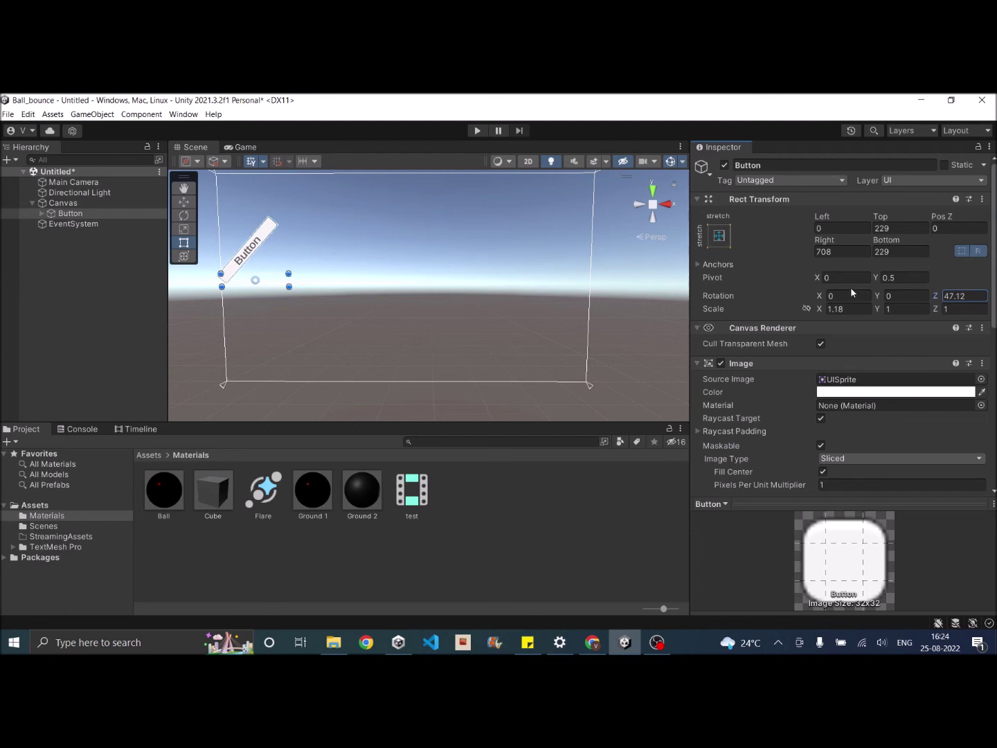
{"action": "left_click", "coordinate": [959, 297]}
{"action": "type", "text": "0"}
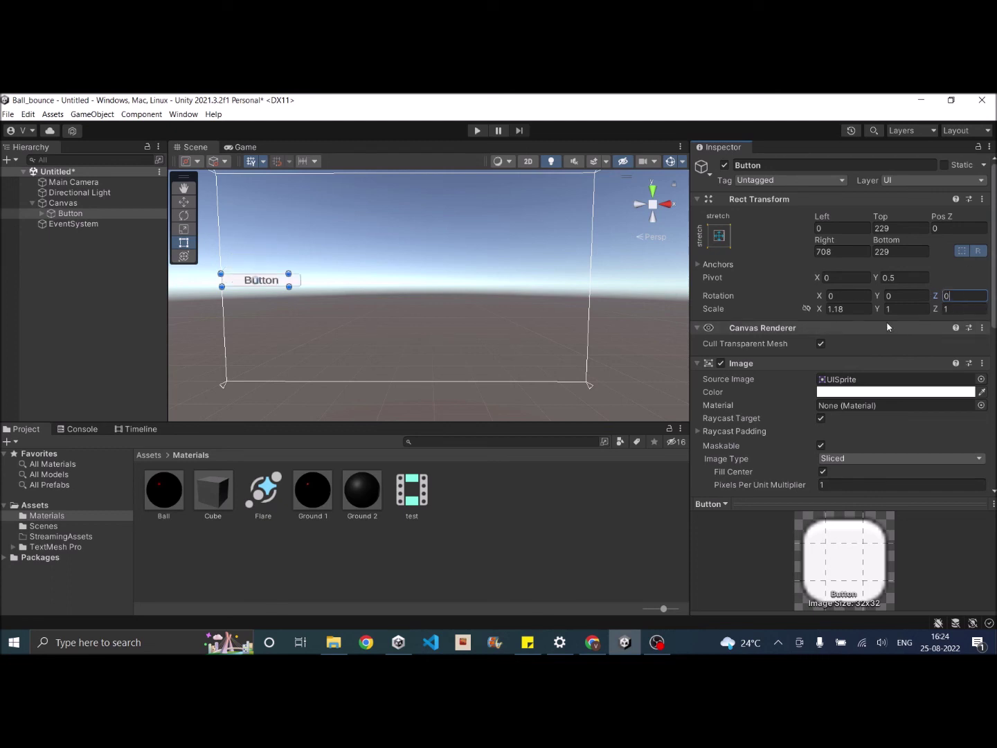
- Recentre Pivot X at 0.5 and rotate the Button to 34.31 degrees on Z
{"action": "left_click", "coordinate": [843, 280]}
{"action": "type", "text": "0.5"}
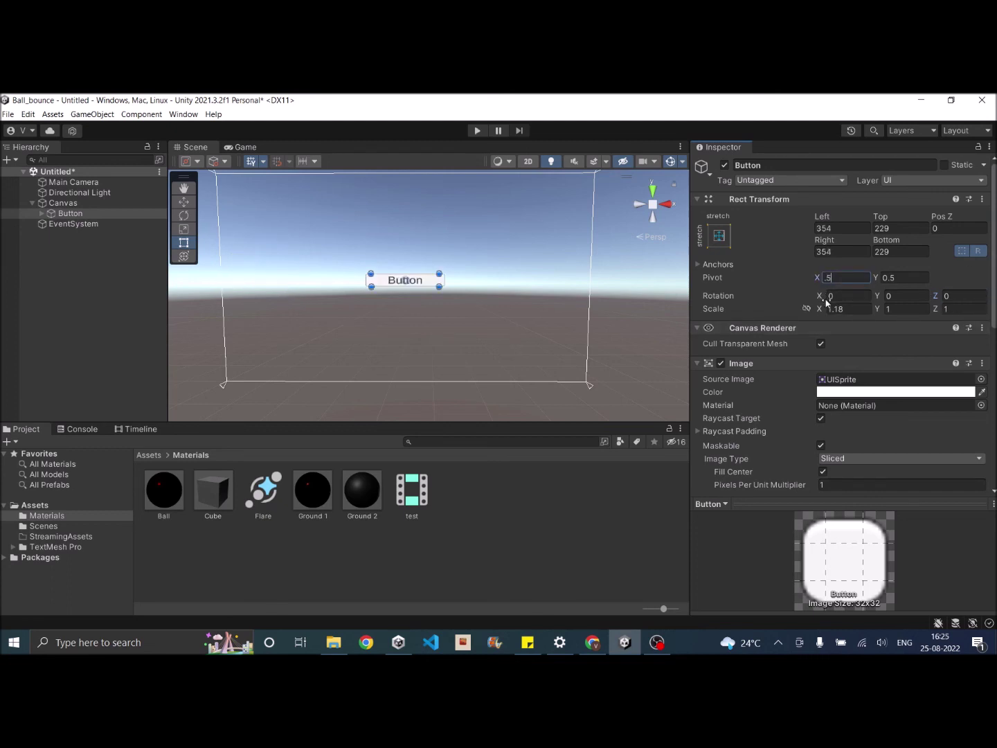
{"action": "left_click", "coordinate": [937, 297]}
{"action": "left_click_drag", "start_coordinate": [938, 300], "coordinate": [689, 266]}
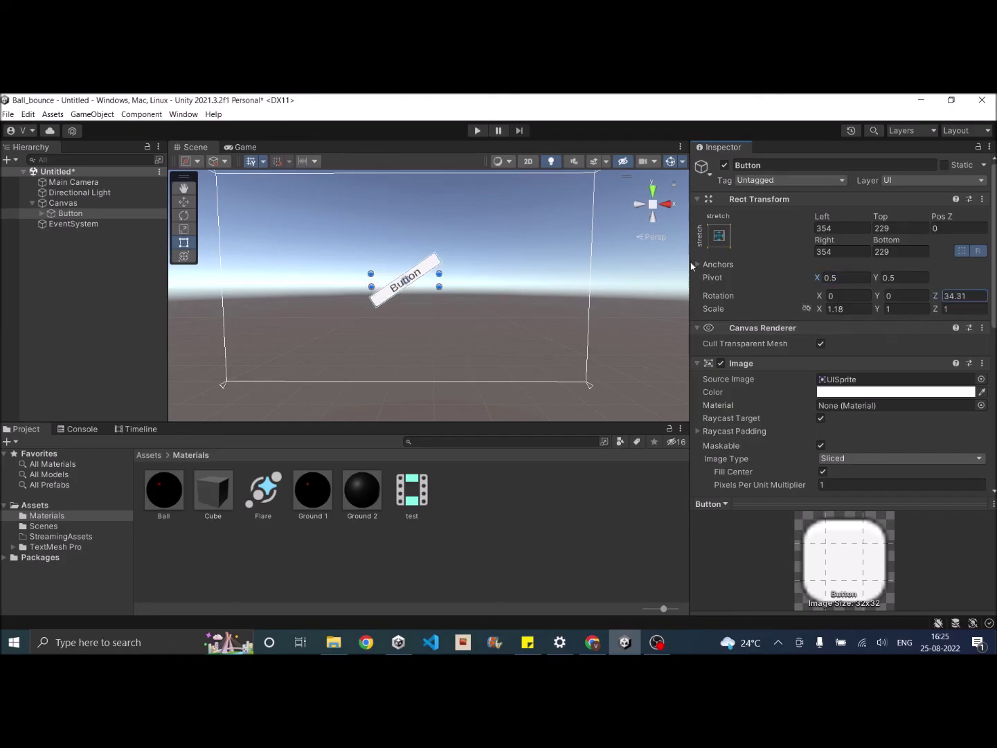